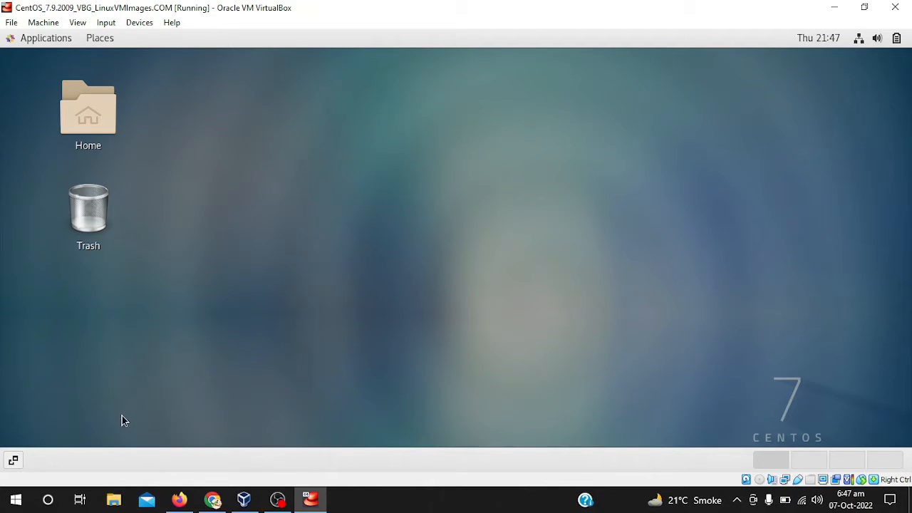
Switch to File Explorer on the Windows host and open the Multimedia (F:) drive
left_click(116, 503)
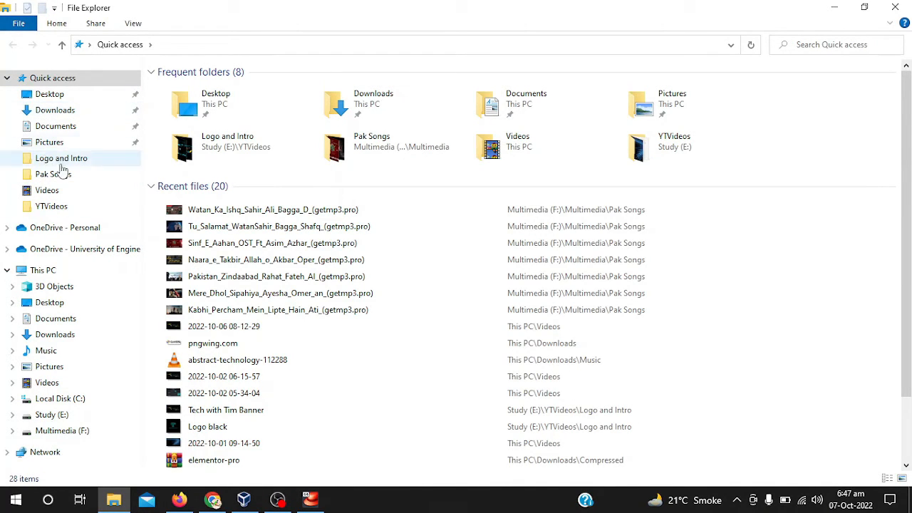
left_click(53, 416)
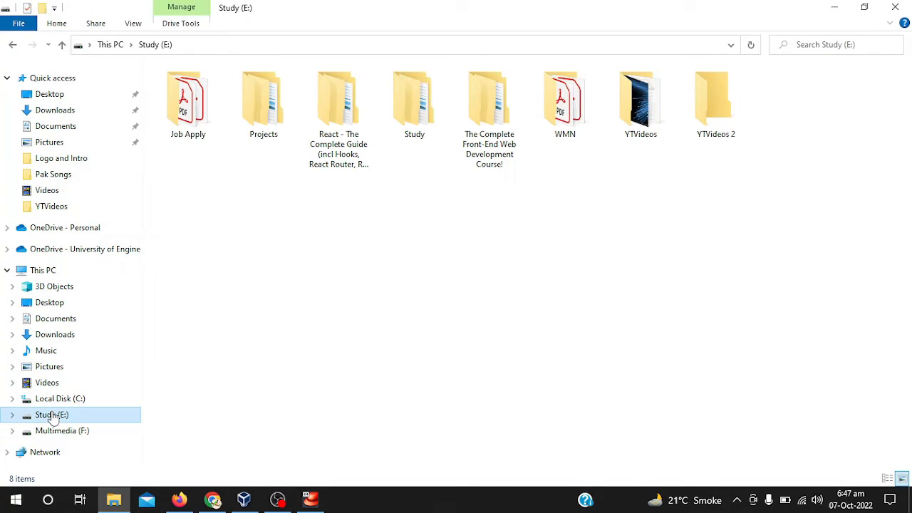
left_click(57, 431)
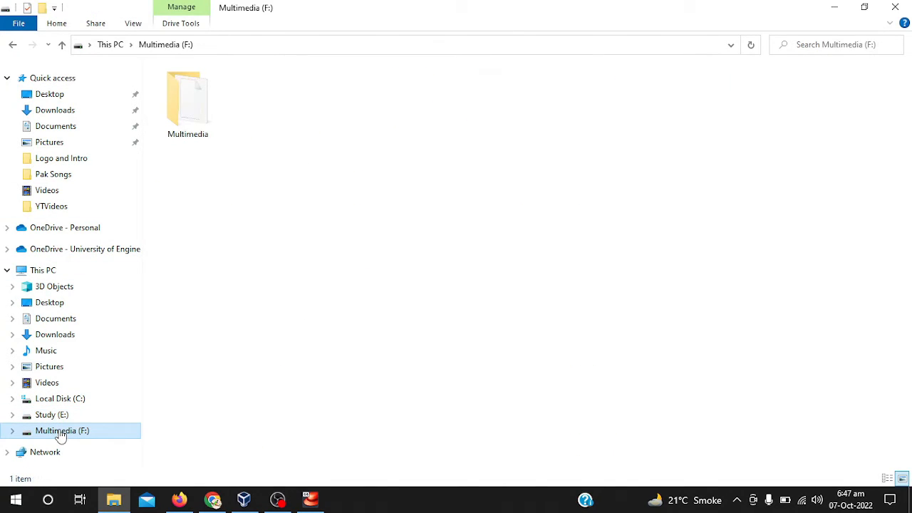
Create a new folder named Shared Folder on the Multimedia (F:) drive and refresh the view
right_click(336, 155)
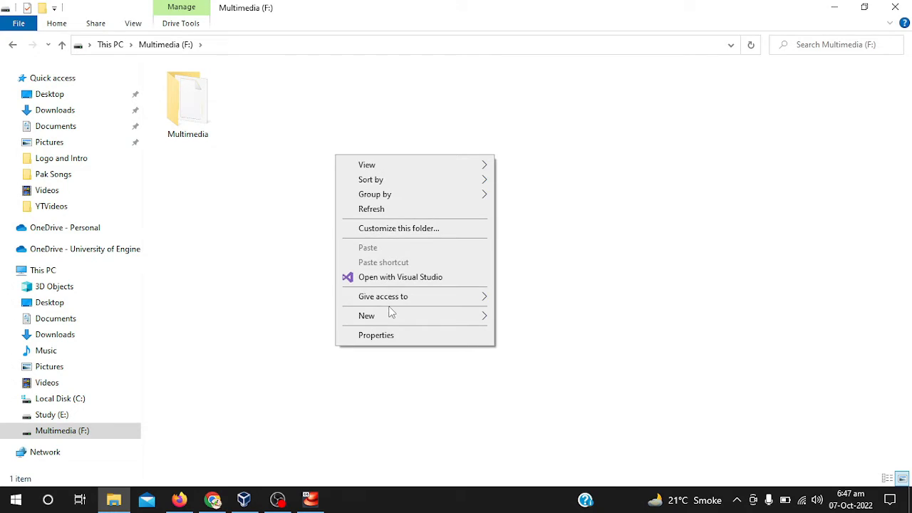
mouse_move(446, 326)
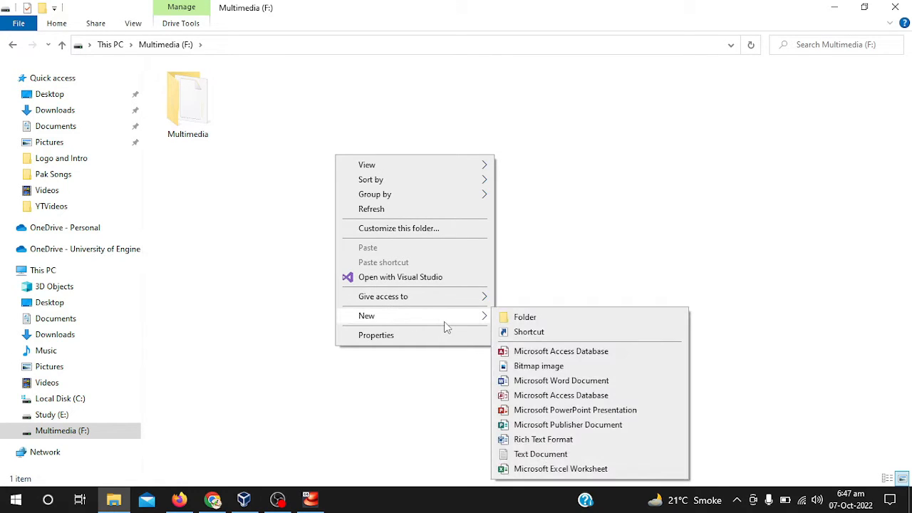
left_click(528, 324)
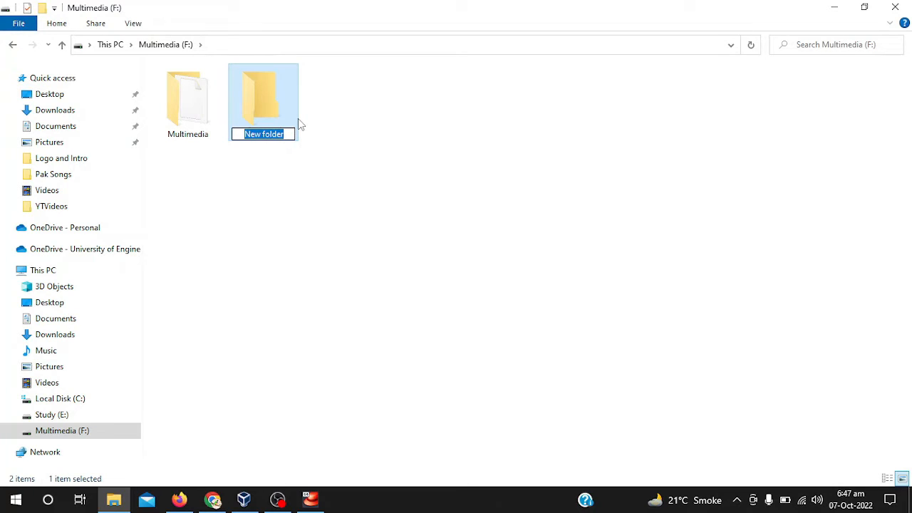
type("Sh")
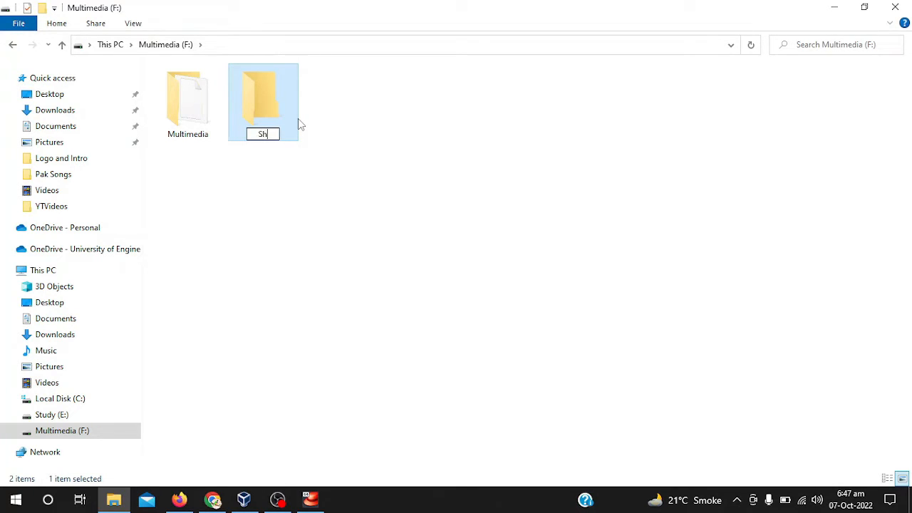
type("ared Folder")
key("Return")
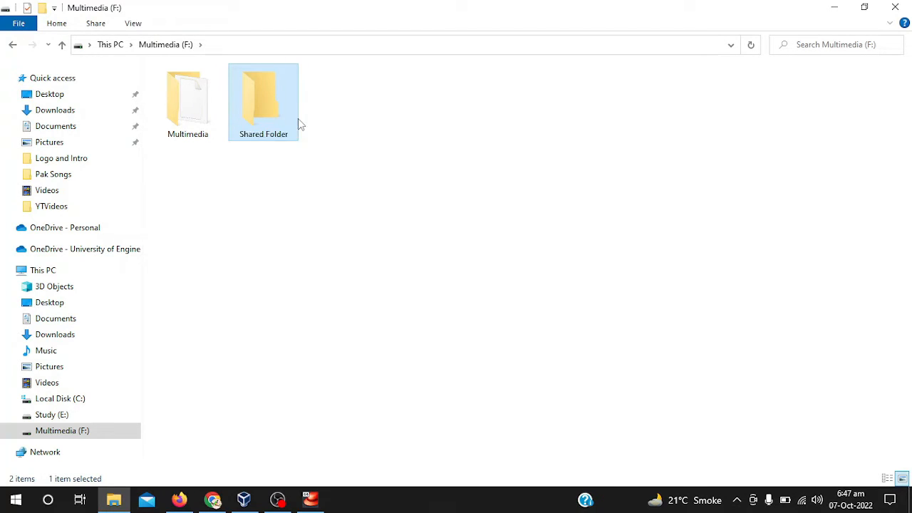
right_click(515, 194)
left_click(548, 245)
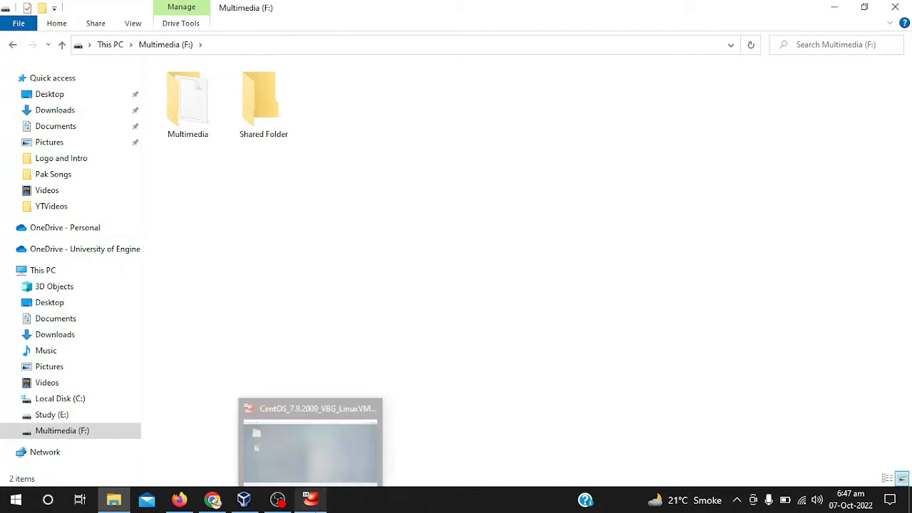
Switch to the CentOS virtual machine and open its shared folders settings
left_click(310, 499)
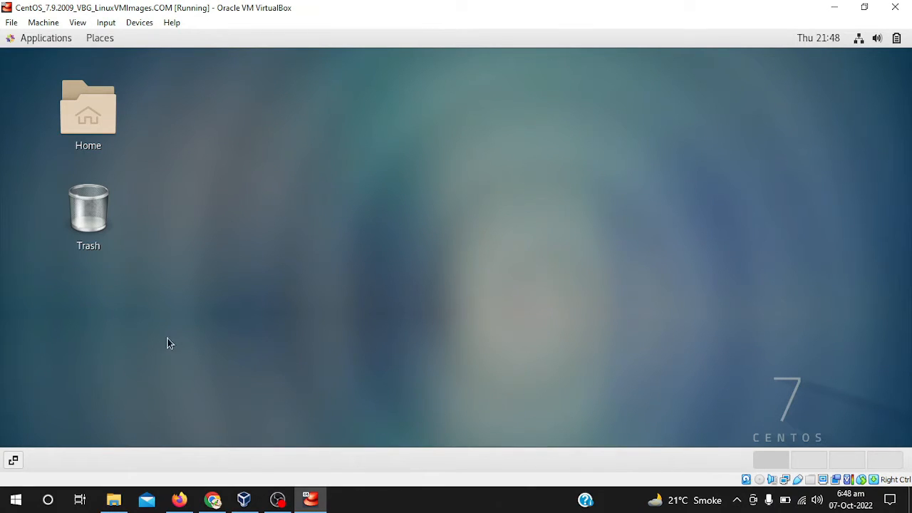
left_click(138, 26)
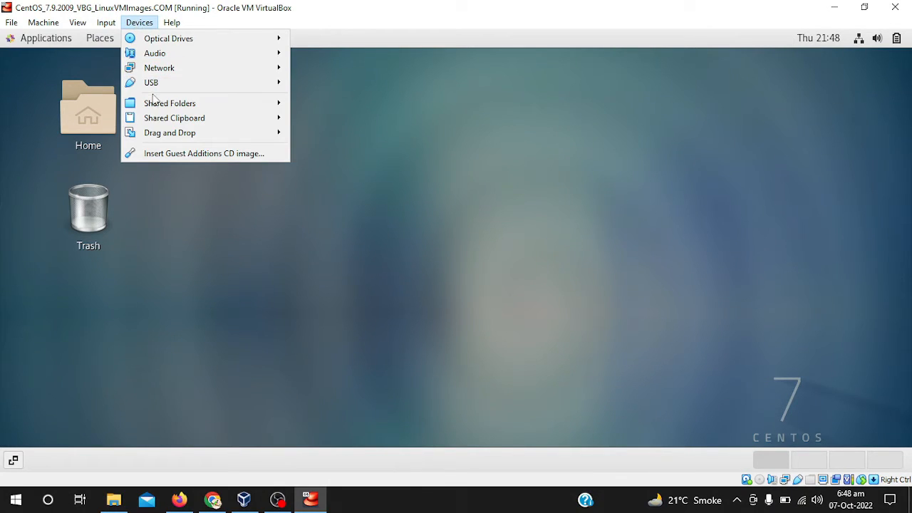
mouse_move(160, 110)
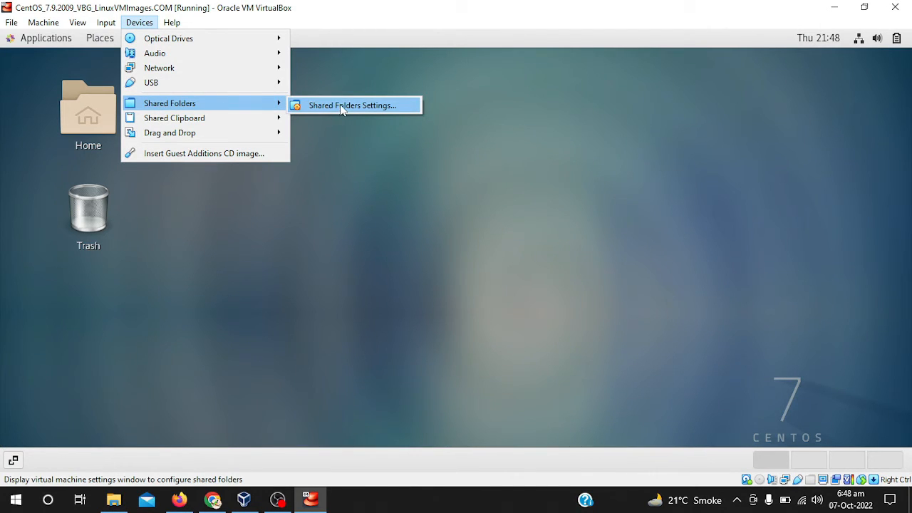
left_click(341, 109)
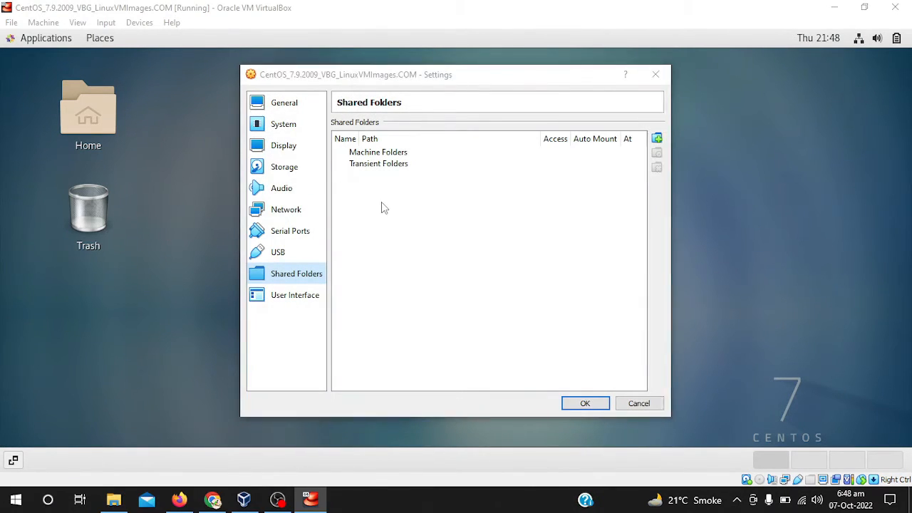
left_click(383, 208)
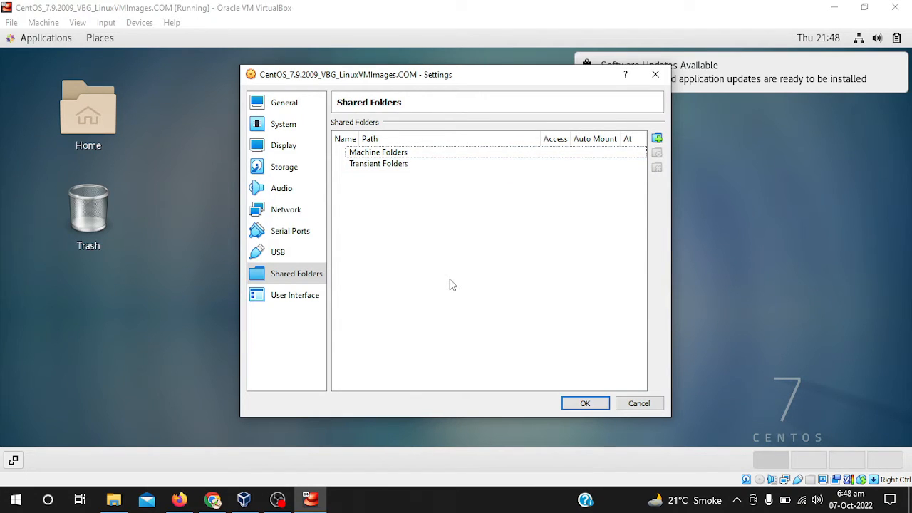
Start adding a new share to the virtual machine and choose F:\Shared Folder as its folder path
left_click(656, 139)
left_click(457, 188)
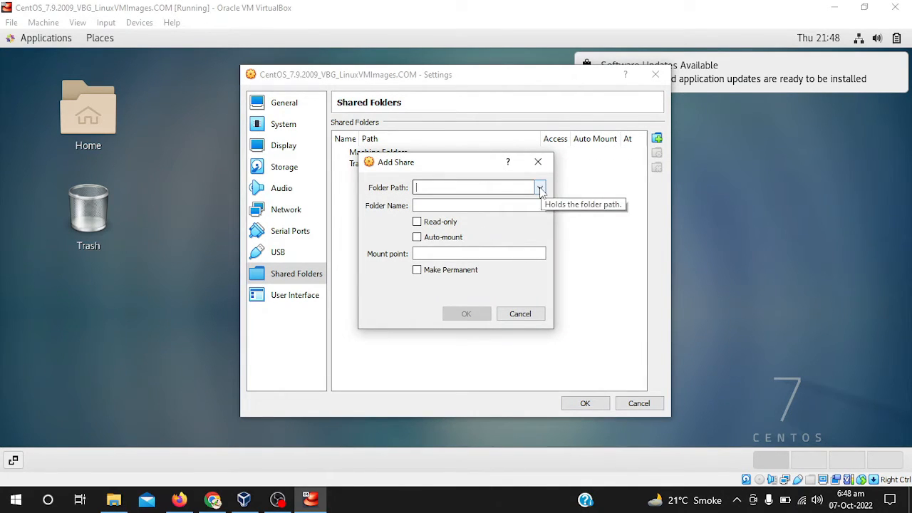
left_click(540, 188)
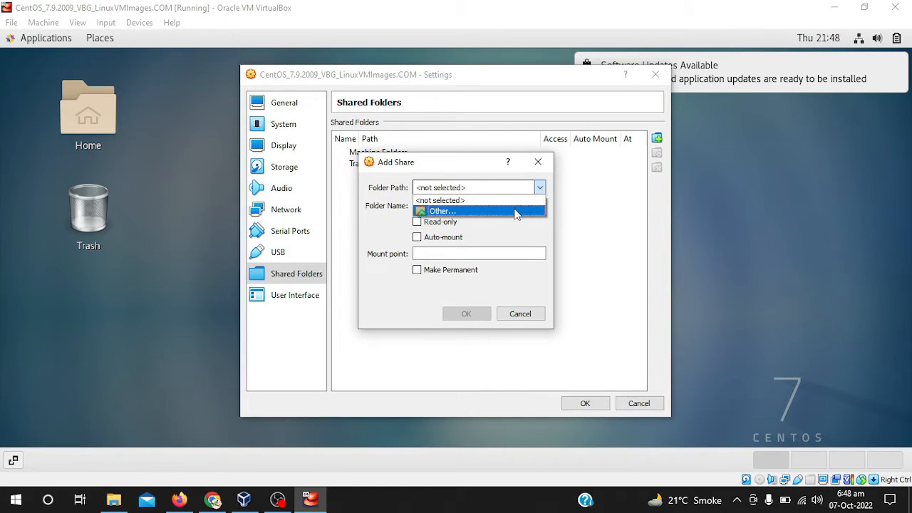
left_click(515, 210)
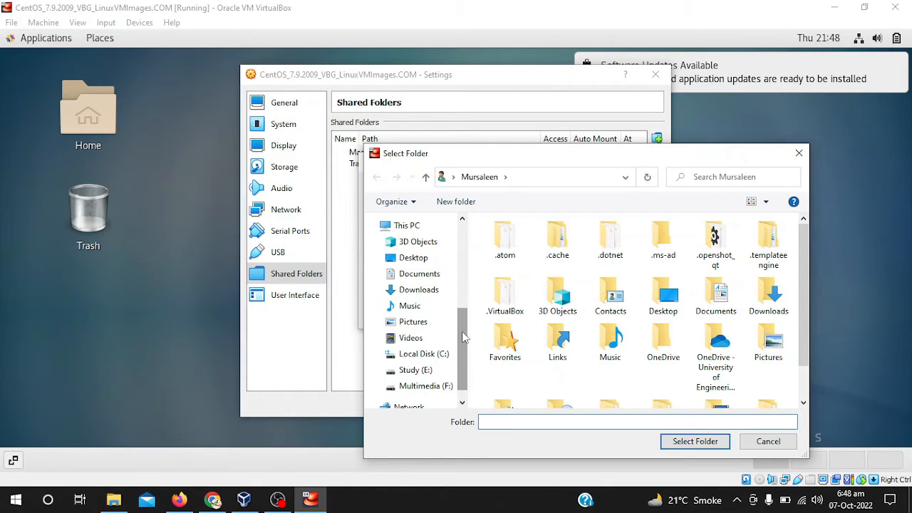
left_click_drag(463, 337, 463, 355)
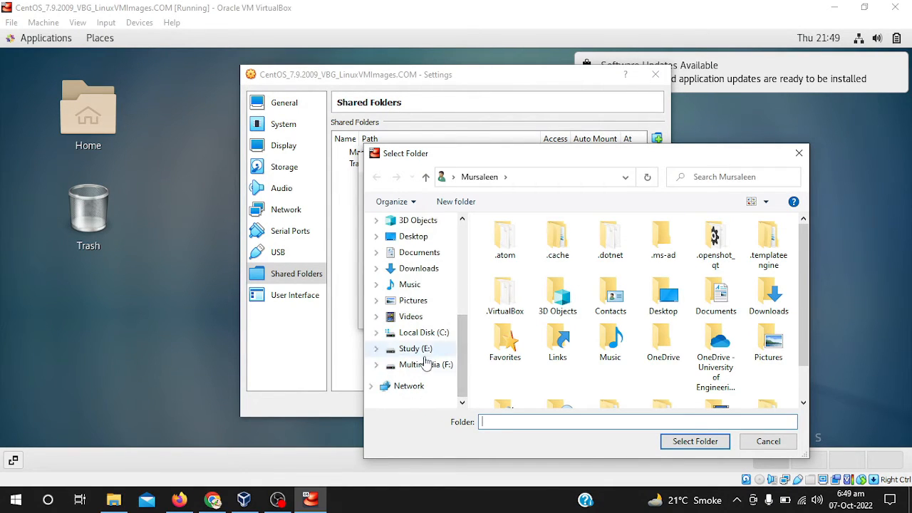
left_click(425, 367)
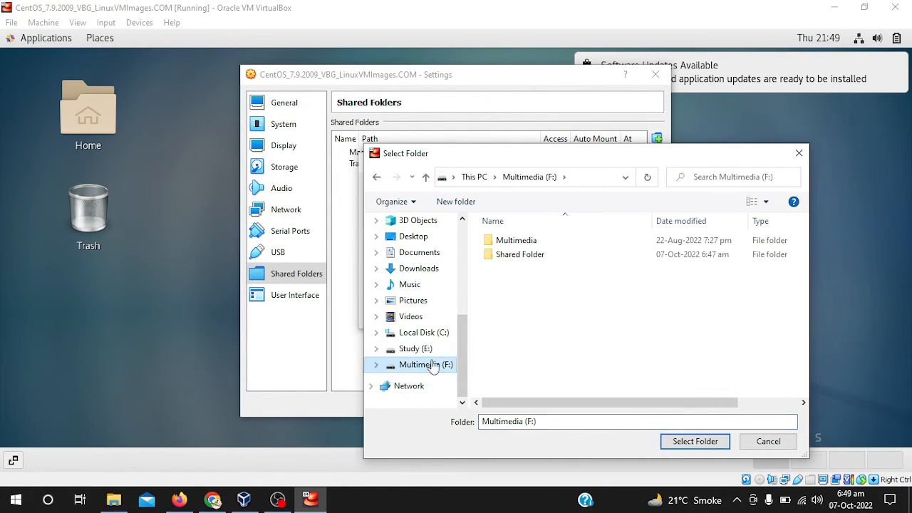
left_click(542, 258)
left_click(677, 441)
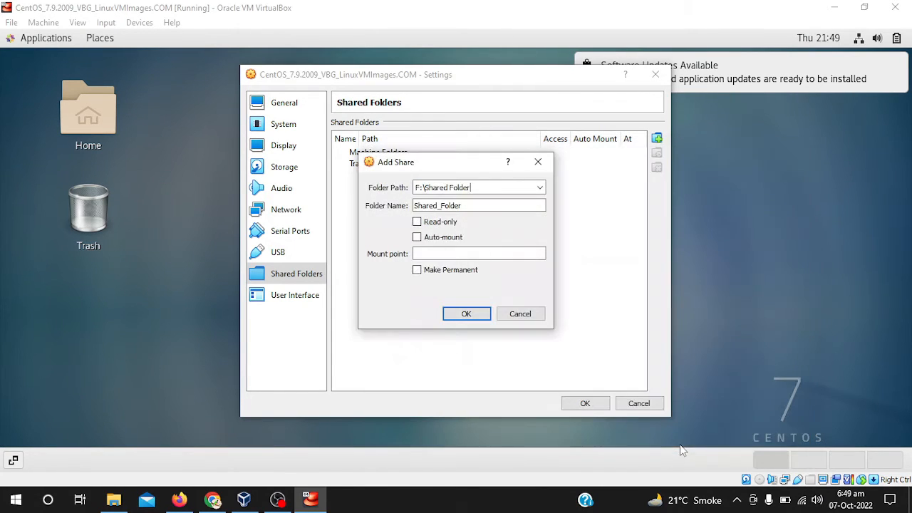
Enable Auto-mount and Make Permanent for the share, add it, and apply the machine settings
left_click(418, 238)
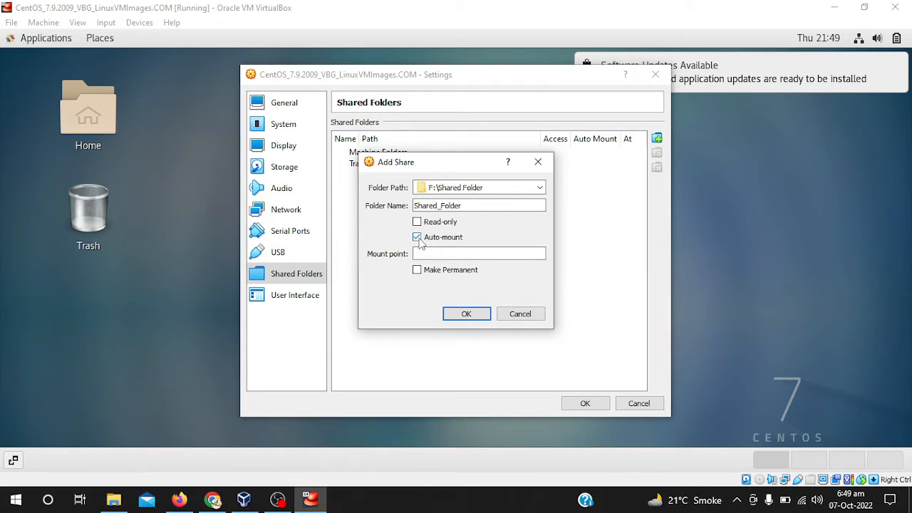
left_click(417, 270)
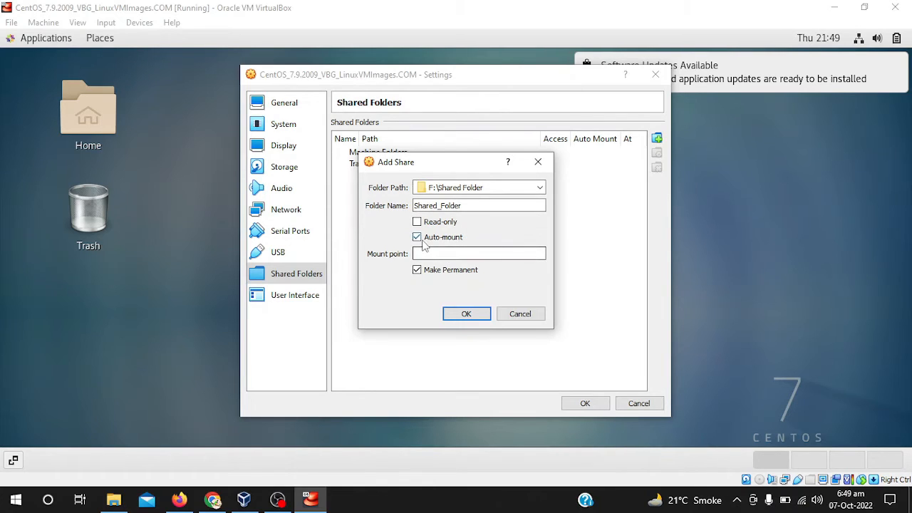
left_click(468, 317)
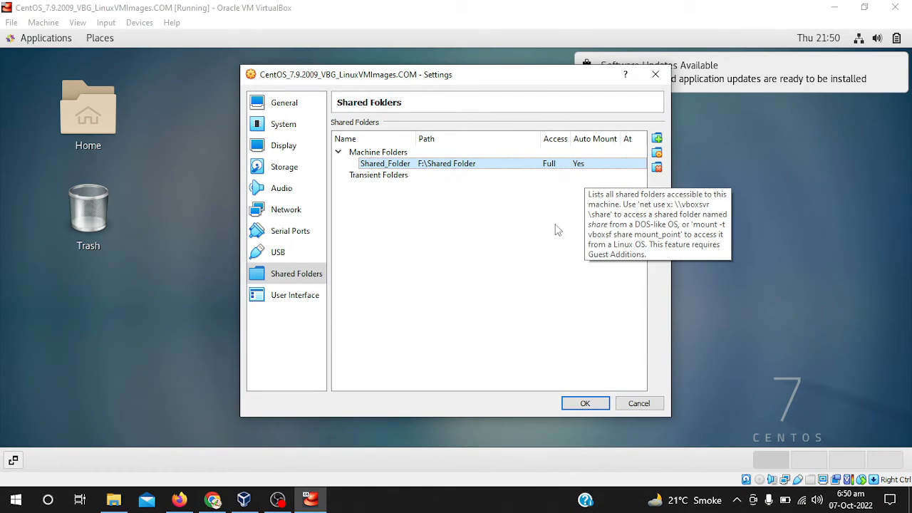
left_click(586, 404)
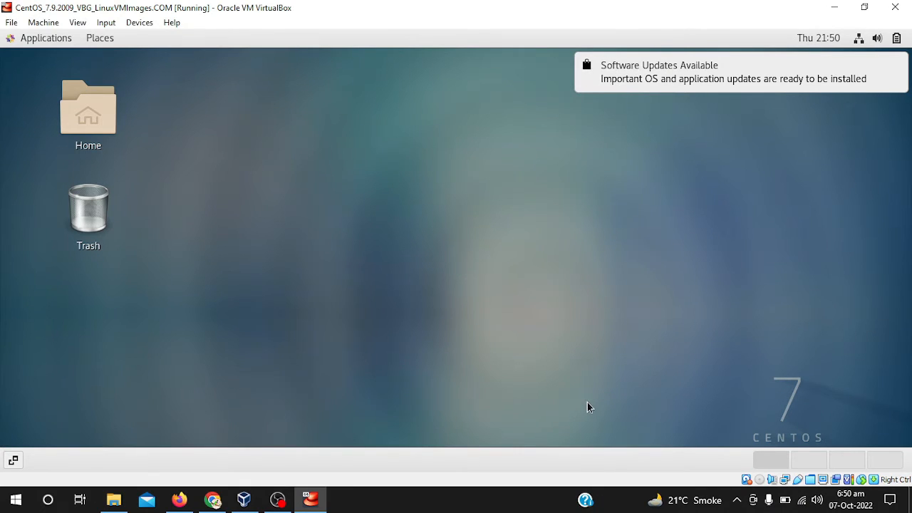
right_click(337, 231)
left_click(233, 244)
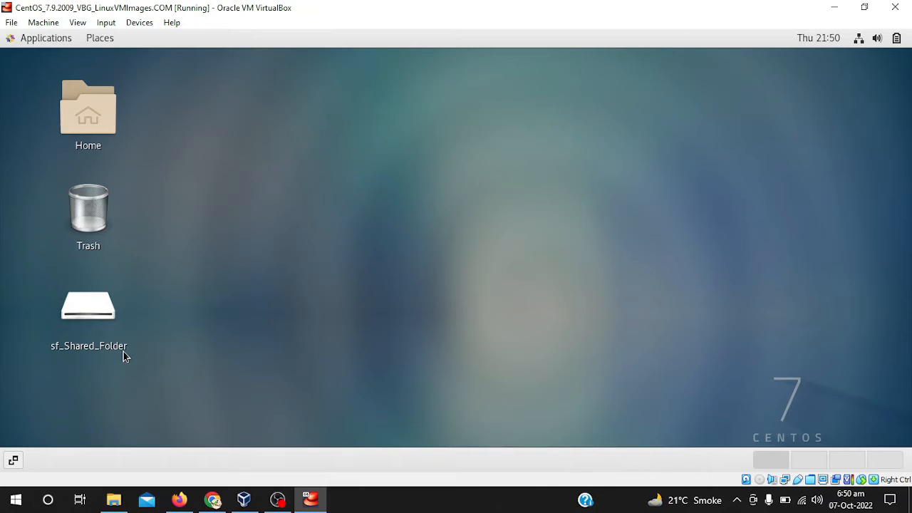
Switch to File Explorer and select all the images in the Screenshots folder under Pictures
left_click(123, 508)
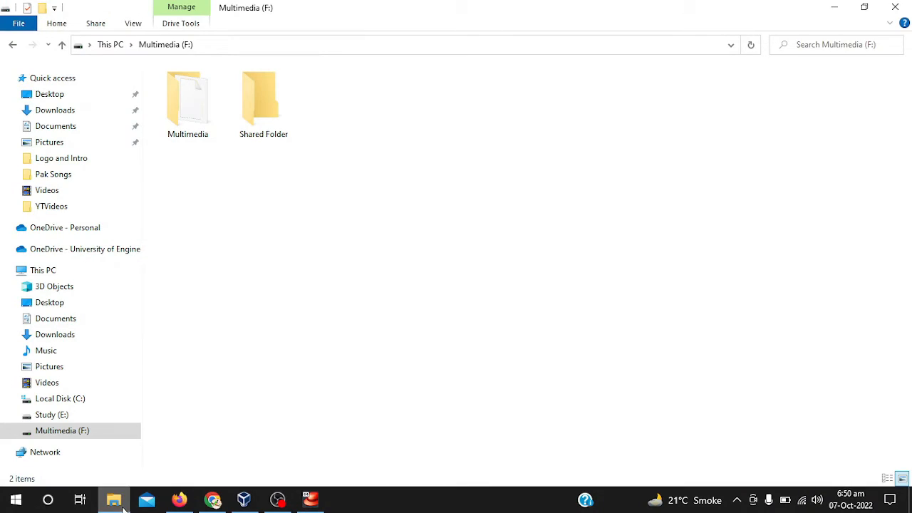
right_click(466, 81)
left_click(490, 134)
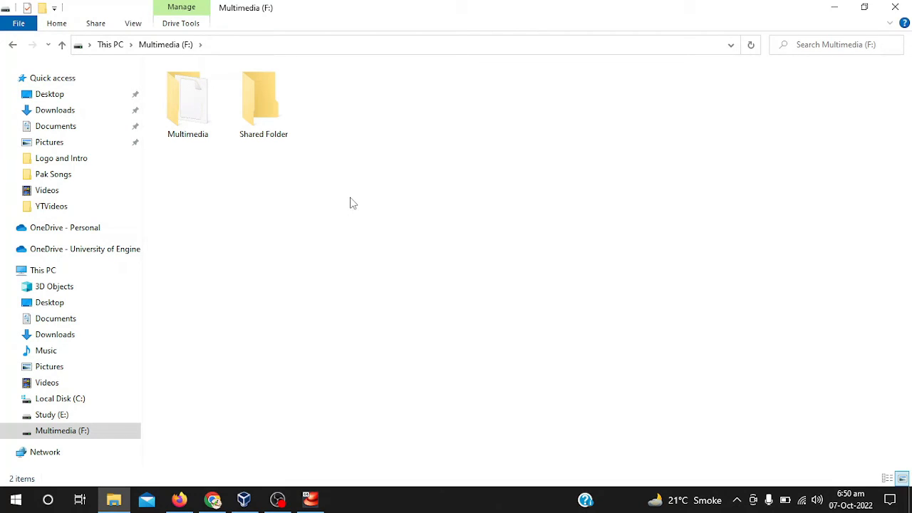
left_click(71, 143)
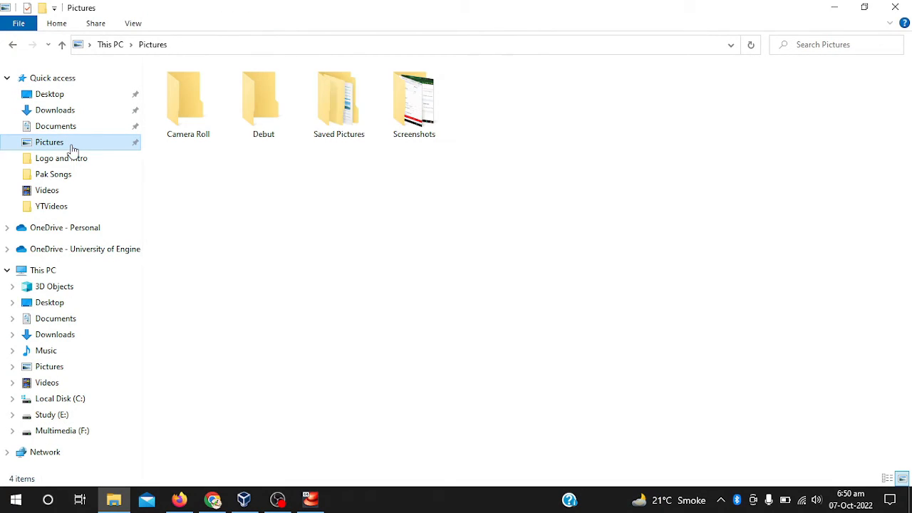
double_click(421, 82)
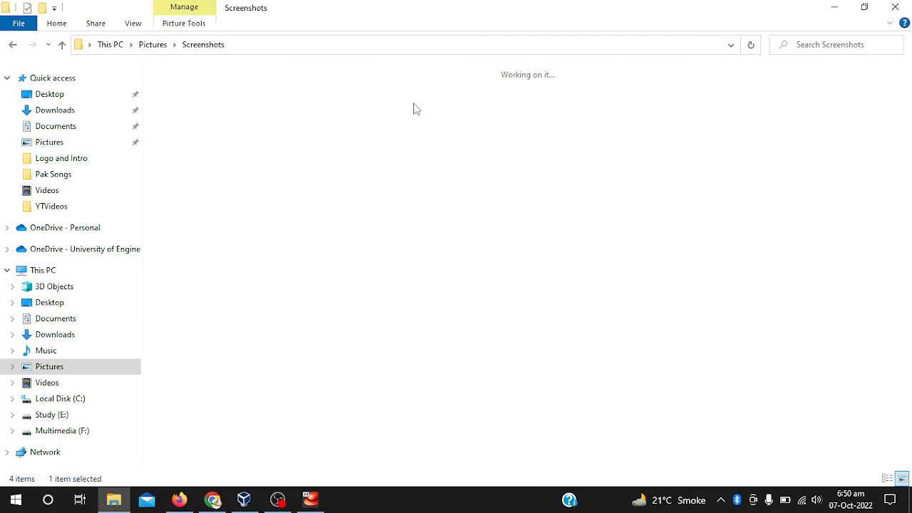
left_click_drag(723, 92, 734, 105)
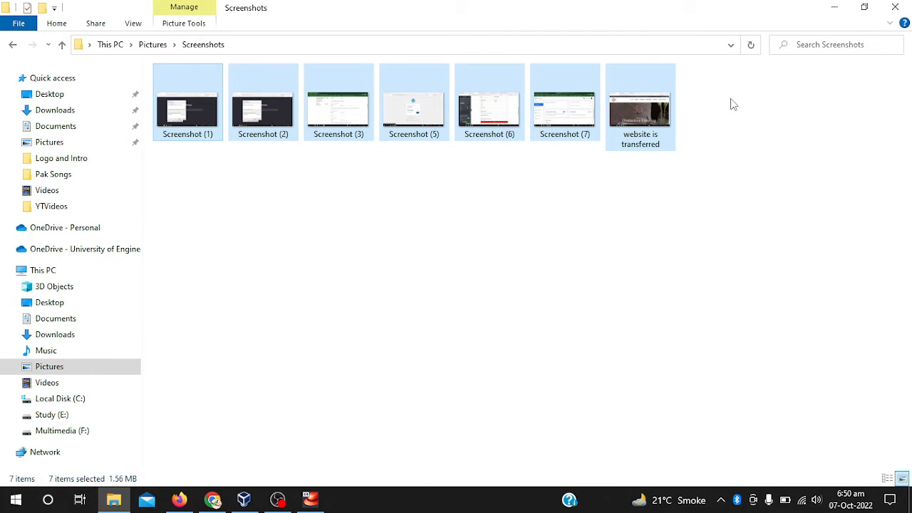
Open F:\Shared Folder on Windows and sf_Shared_Folder in the CentOS machine to compare their contents
left_click(55, 432)
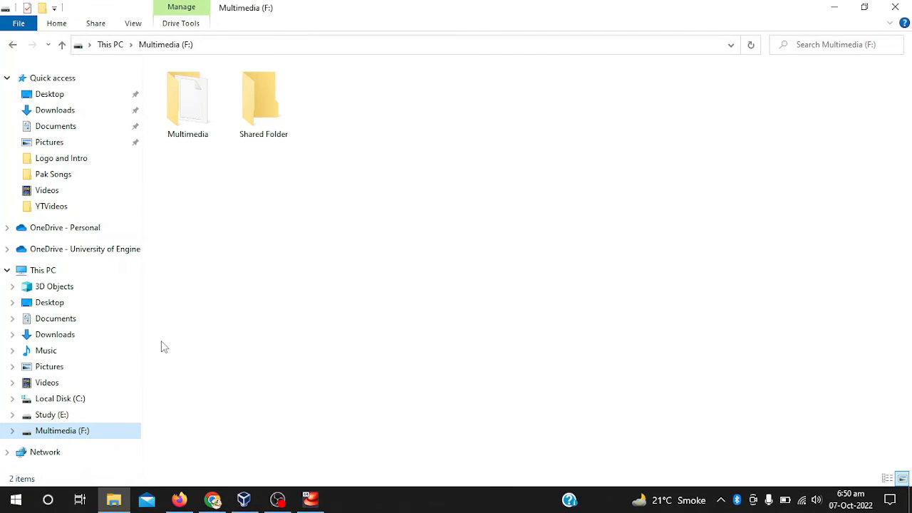
double_click(269, 130)
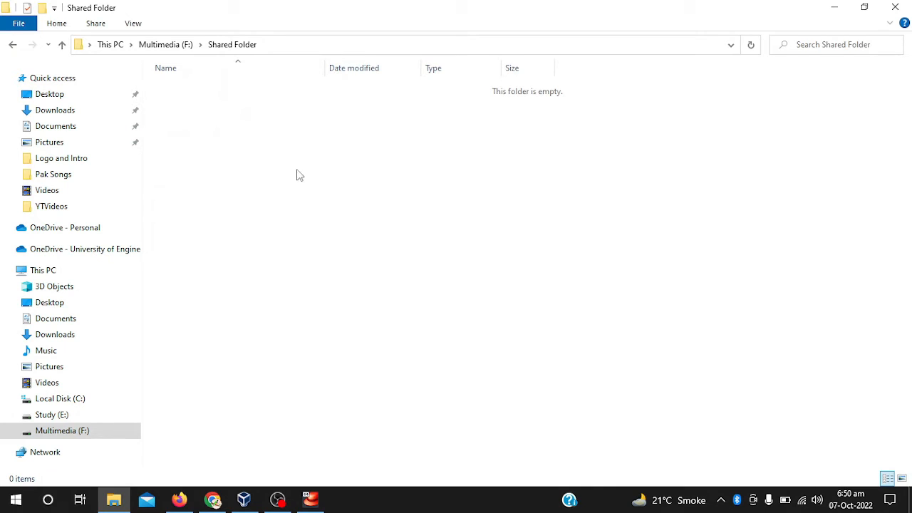
left_click(310, 500)
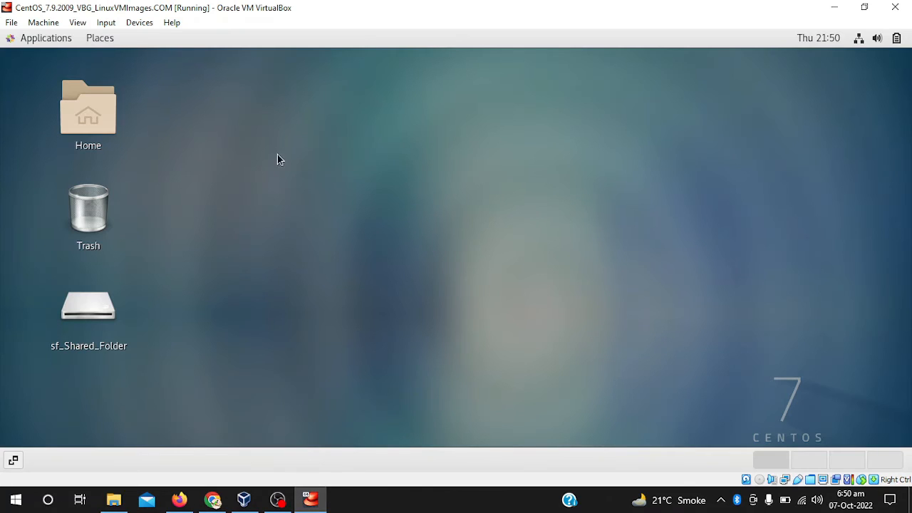
left_click(103, 308)
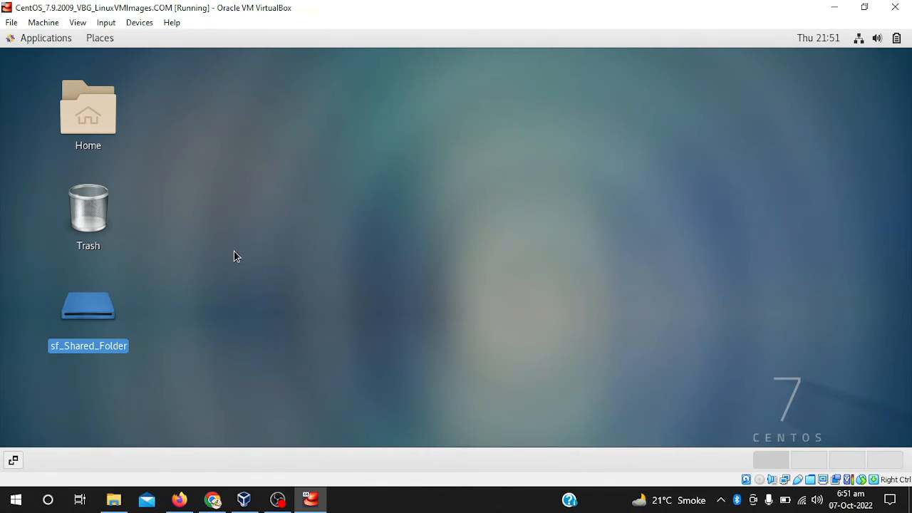
key("Return")
key("Return")
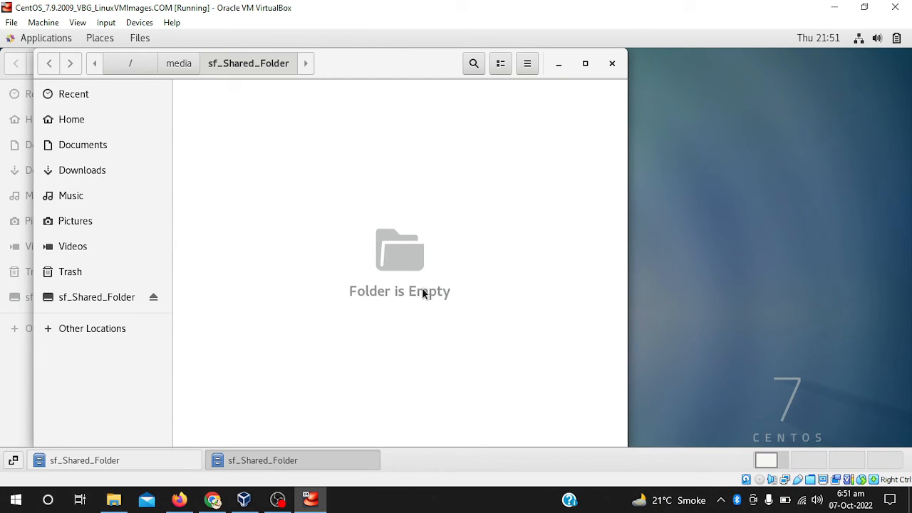
left_click(614, 65)
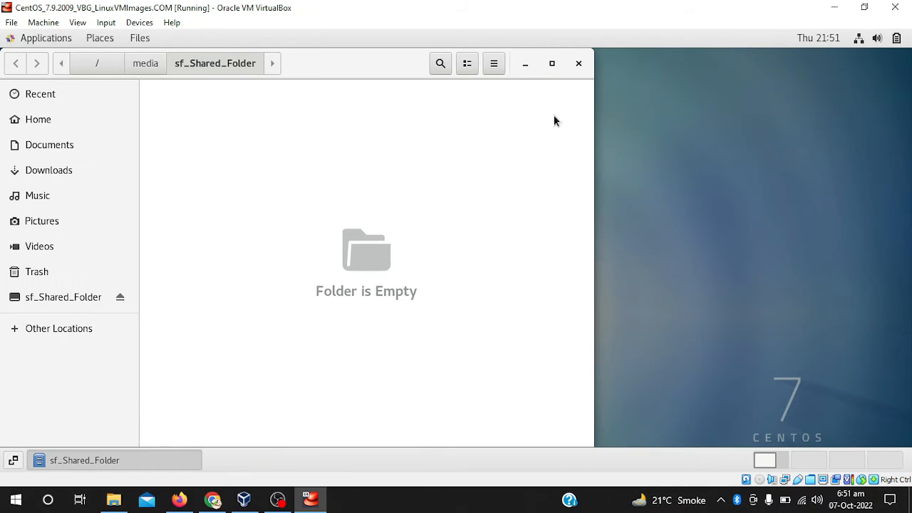
Close the CentOS file window, then paste the copied screenshot images into F:\Shared Folder in Windows File Explorer and refresh it
left_click(578, 65)
left_click(336, 329)
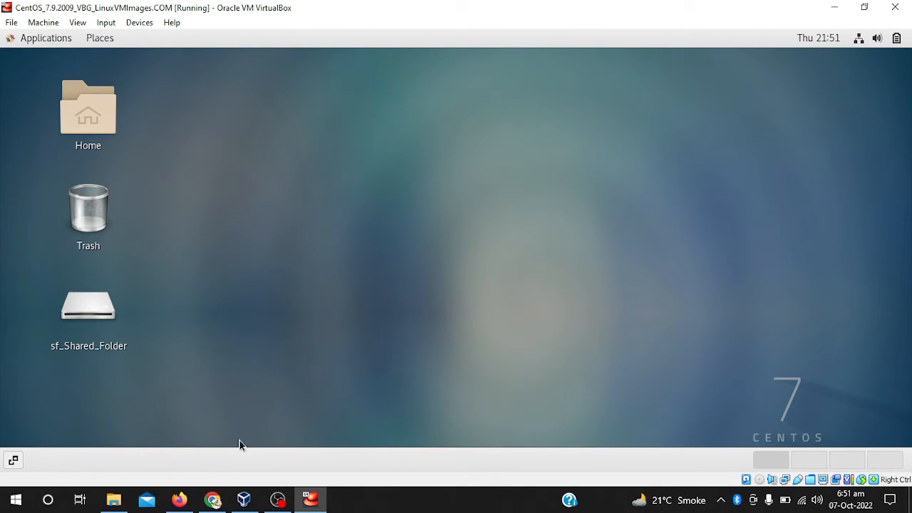
left_click(114, 500)
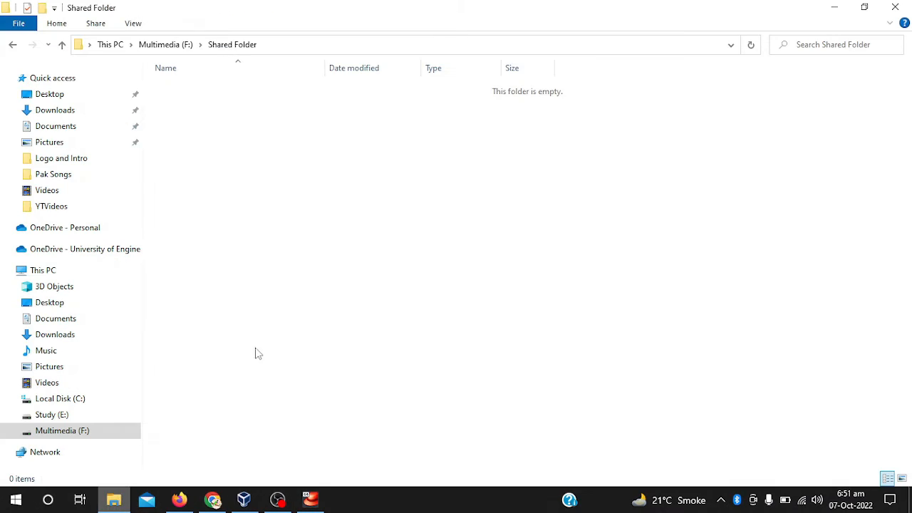
right_click(211, 223)
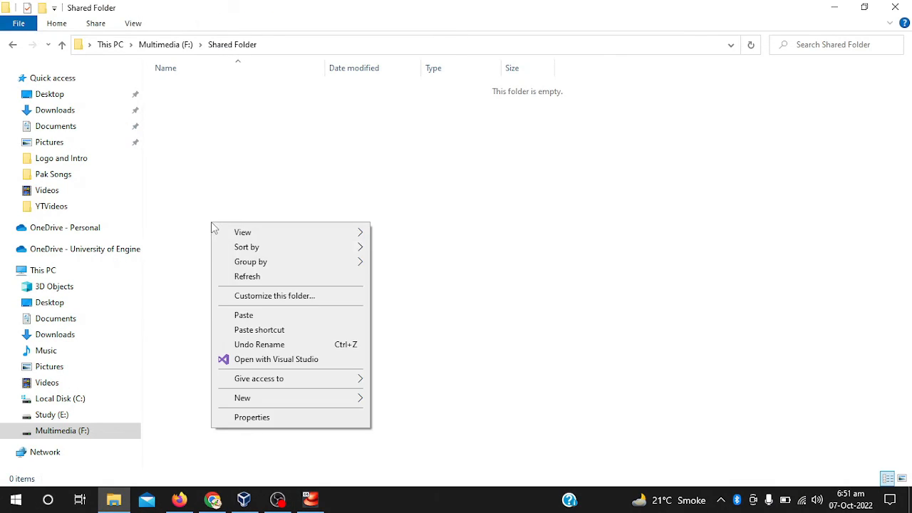
left_click(244, 315)
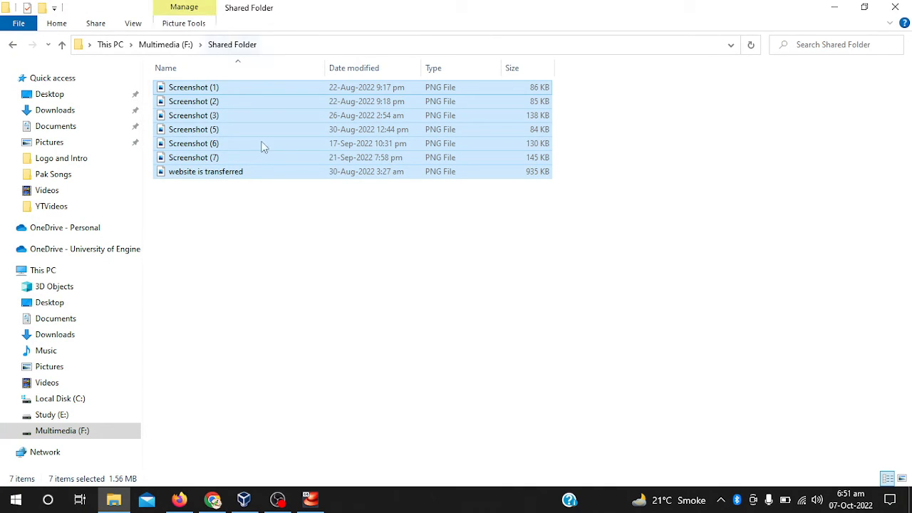
right_click(286, 233)
left_click(315, 285)
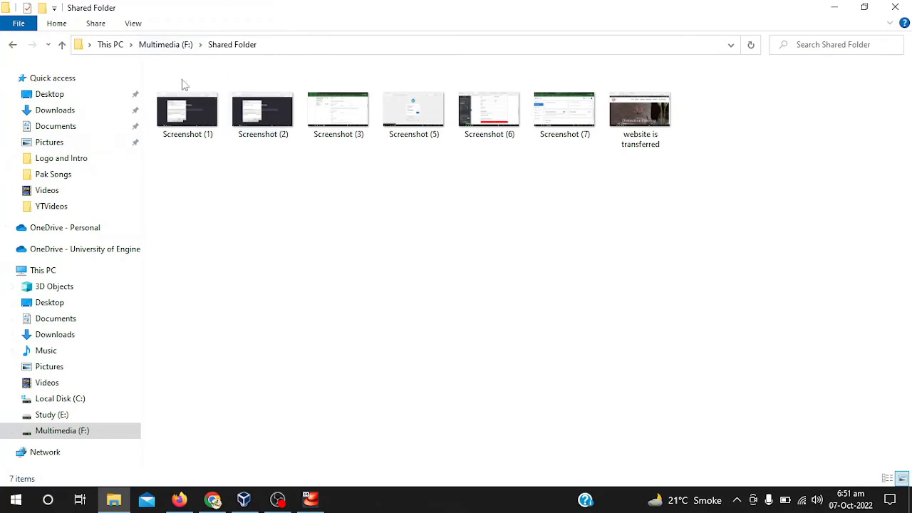
Reopen Shared Folder from the F: drive, then switch to the CentOS machine and open sf_Shared_Folder to check for the images
left_click(178, 47)
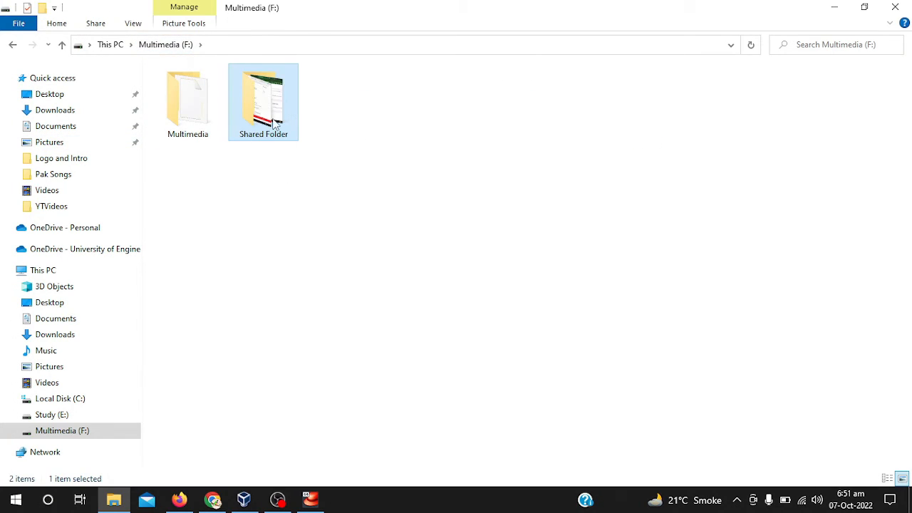
double_click(276, 124)
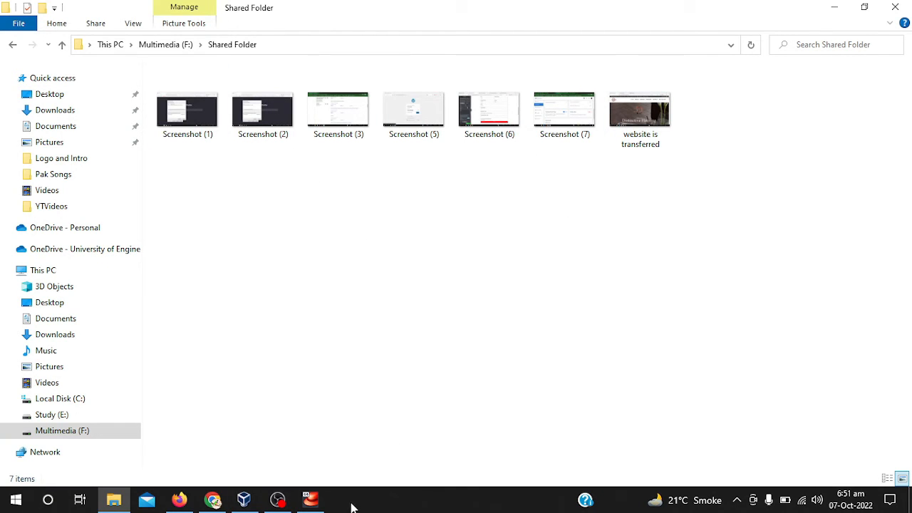
left_click(310, 498)
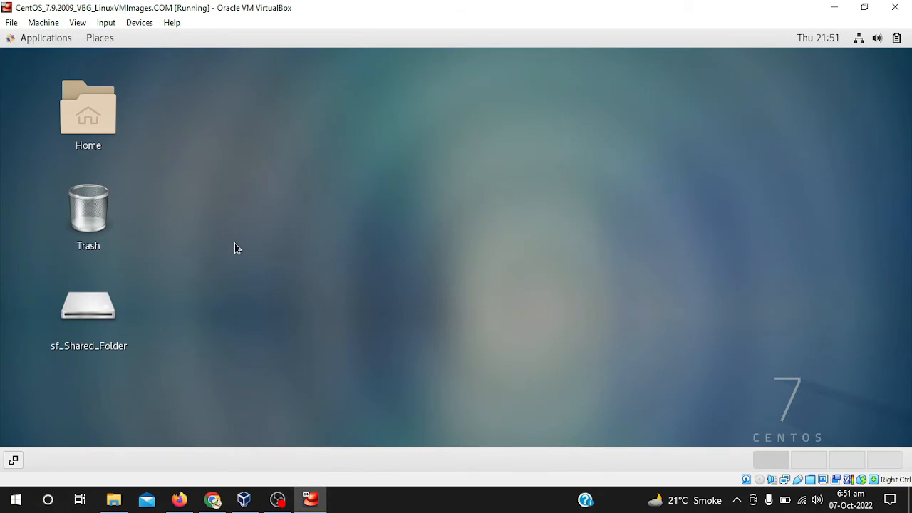
left_click(100, 311)
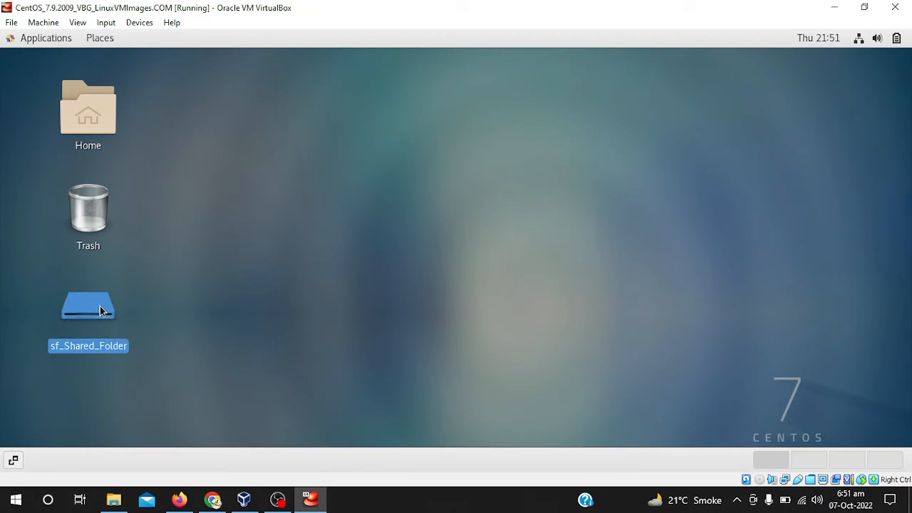
double_click(91, 340)
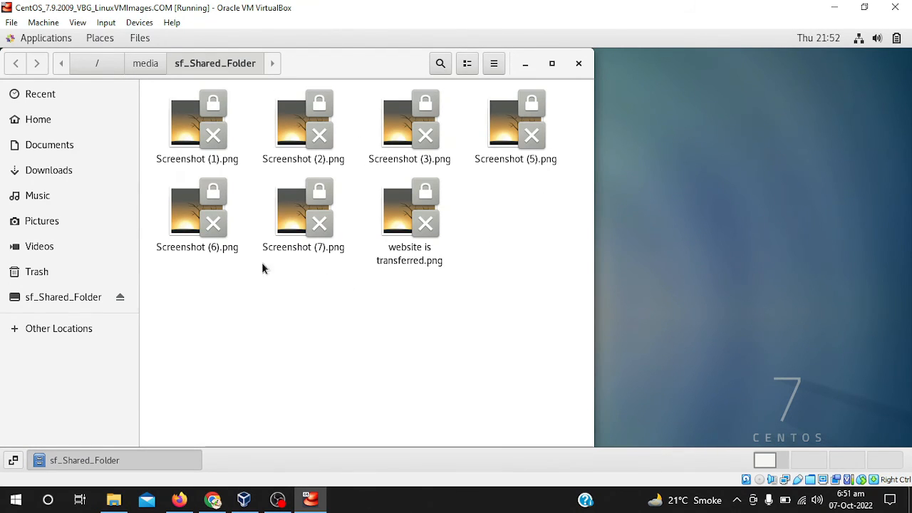
View Screenshot (2).png from the shared folder in the CentOS image viewer, zoom it out and in, and close it
double_click(296, 142)
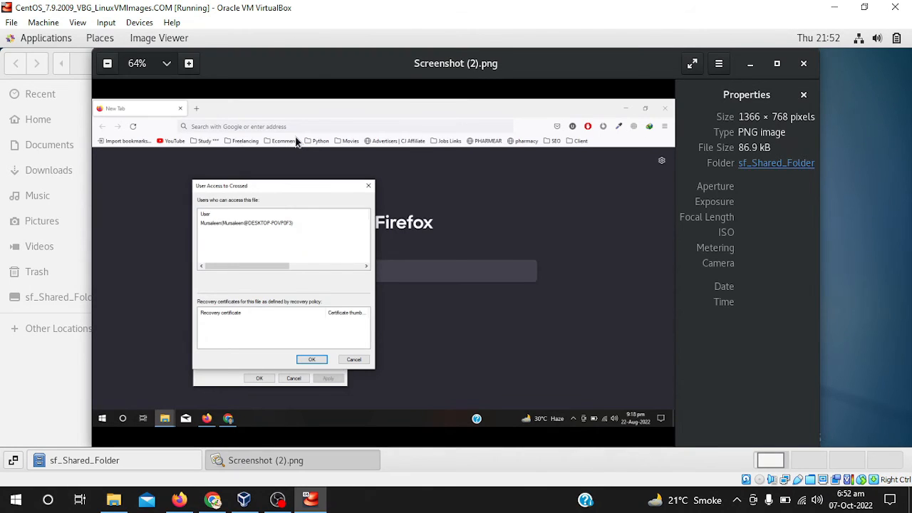
scroll(535, 181, "down", 1)
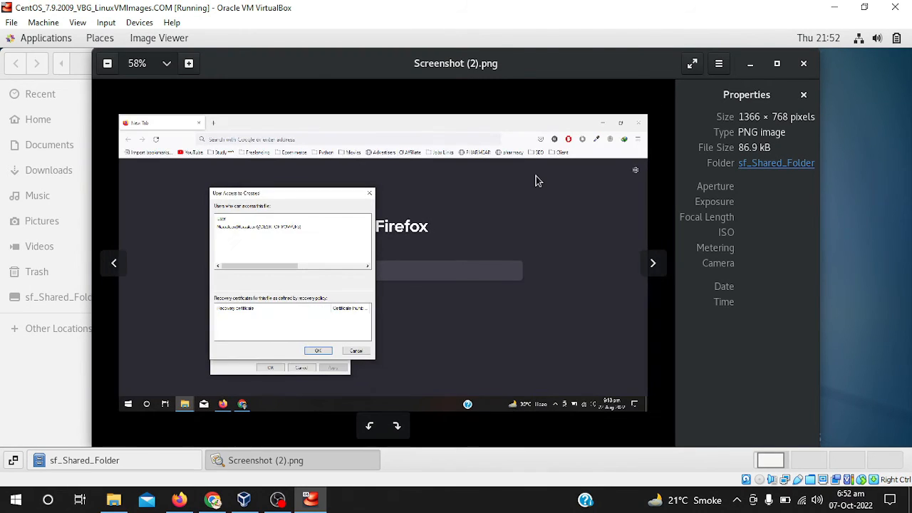
scroll(536, 181, "up", 1)
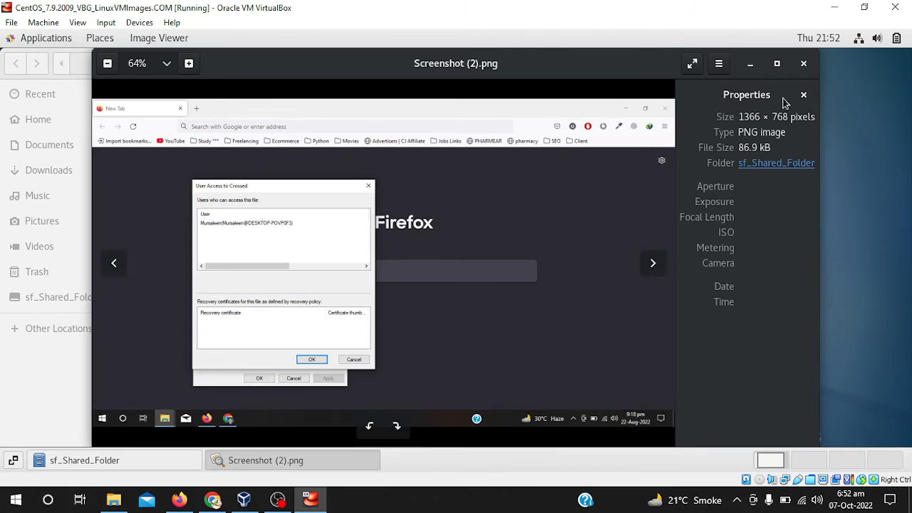
left_click(808, 66)
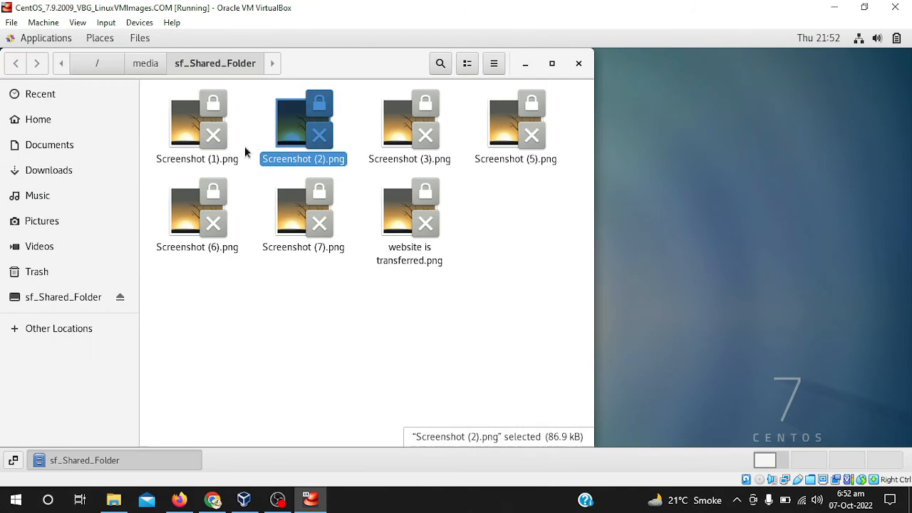
left_click(462, 251)
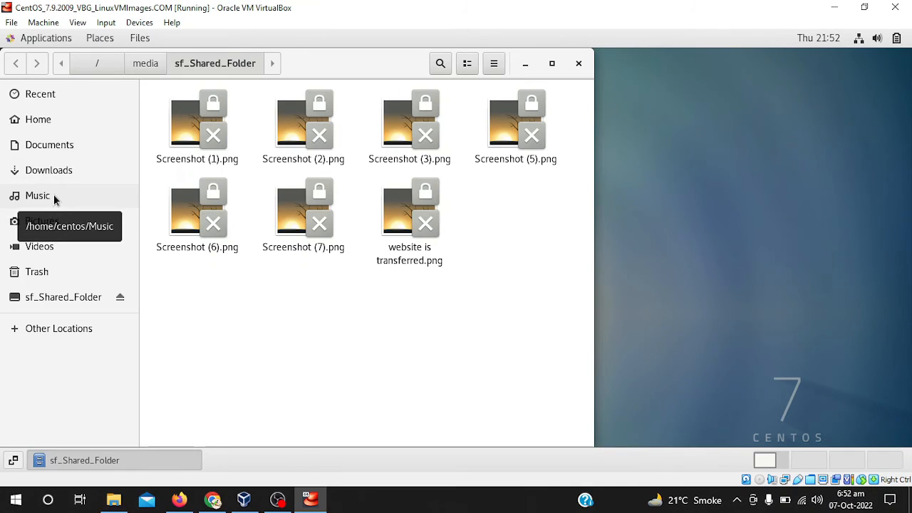
Create a new folder named "folder in virtual box" inside sf_Shared_Folder on the CentOS machine
right_click(300, 276)
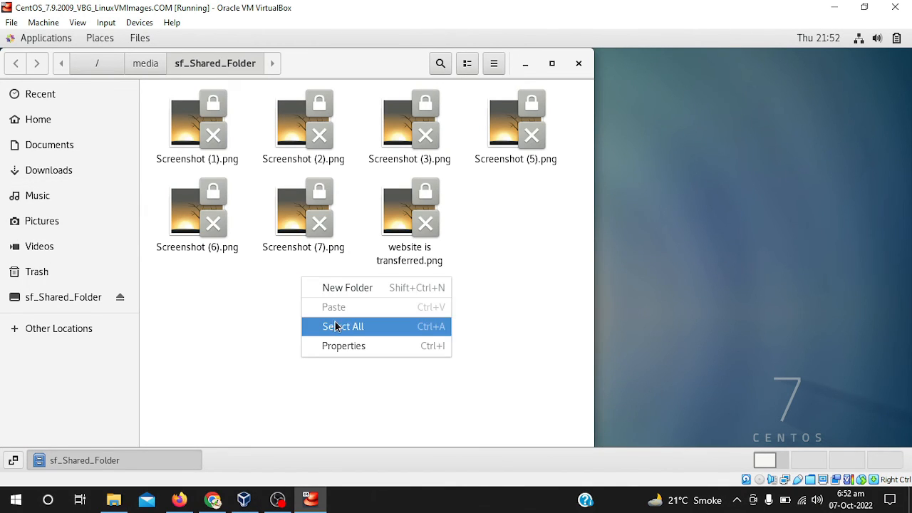
left_click(337, 290)
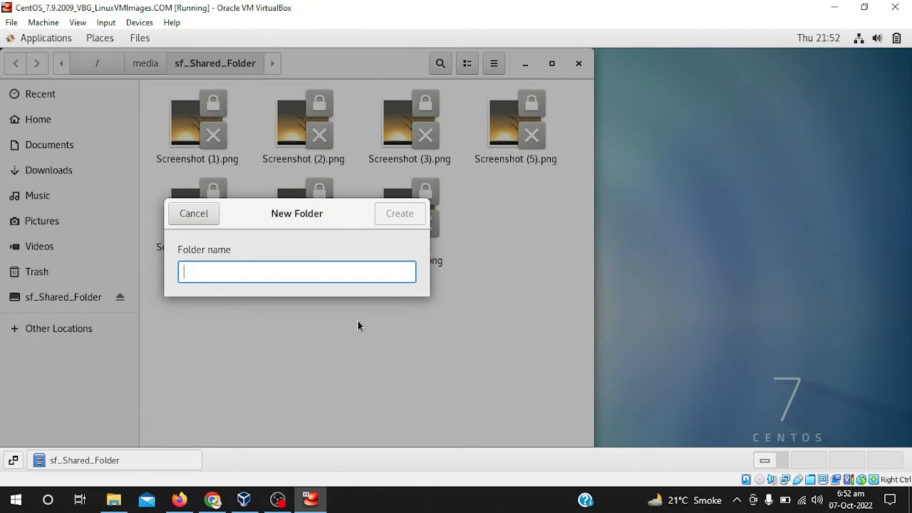
type("fol")
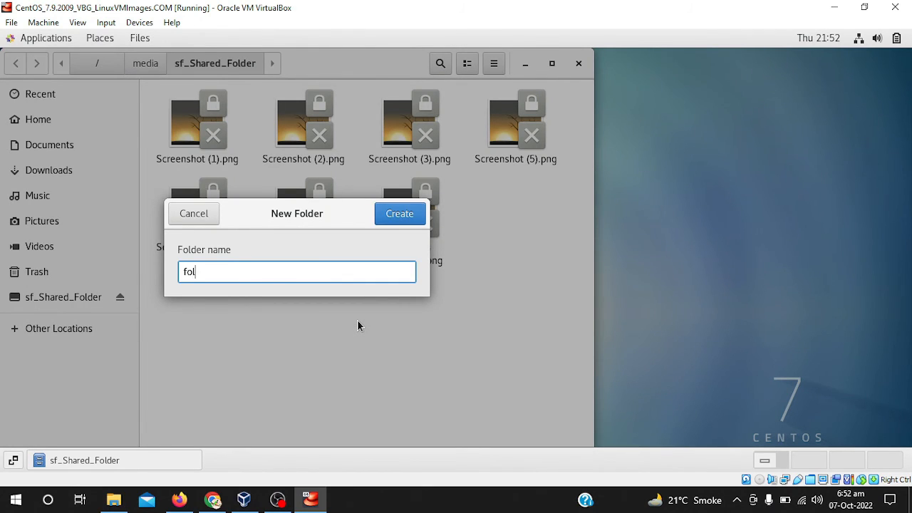
type("der in virtual box")
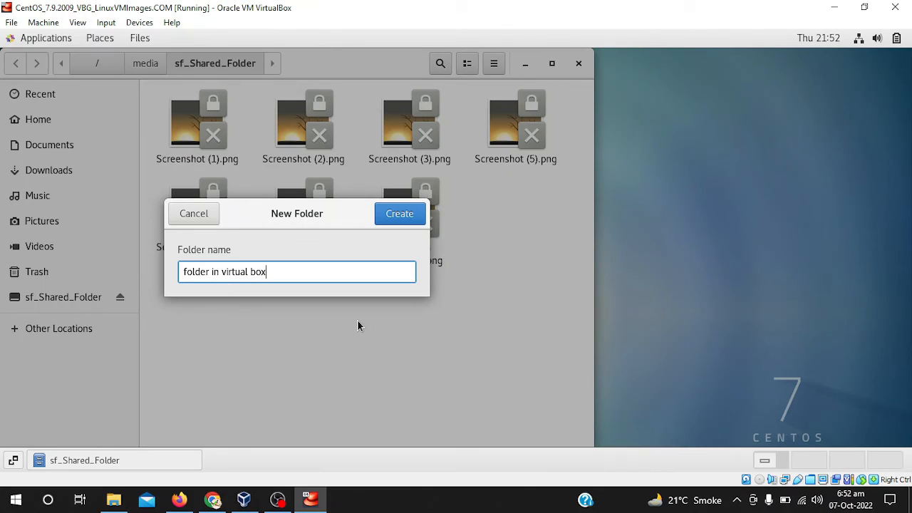
left_click(387, 219)
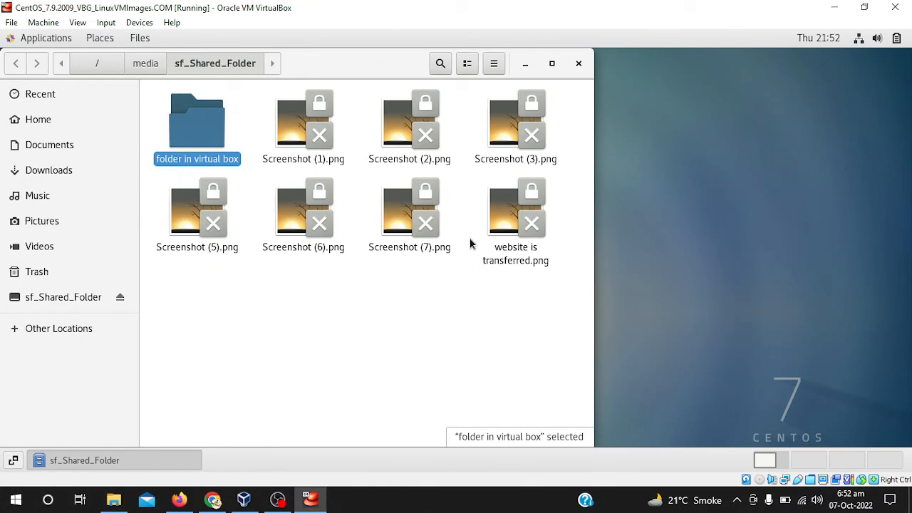
left_click(285, 311)
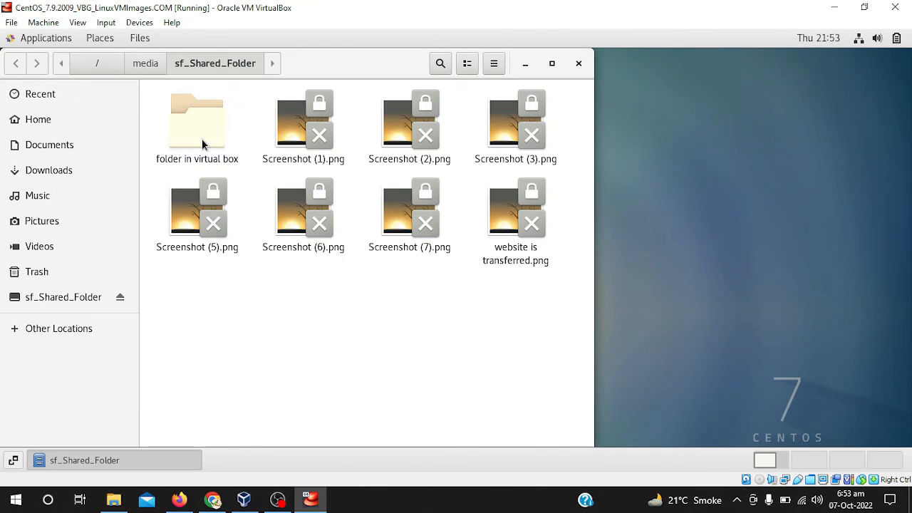
Close the CentOS file window and reopen and refresh F:\Shared Folder in Windows File Explorer to check for the new folder
left_click(579, 65)
left_click(113, 499)
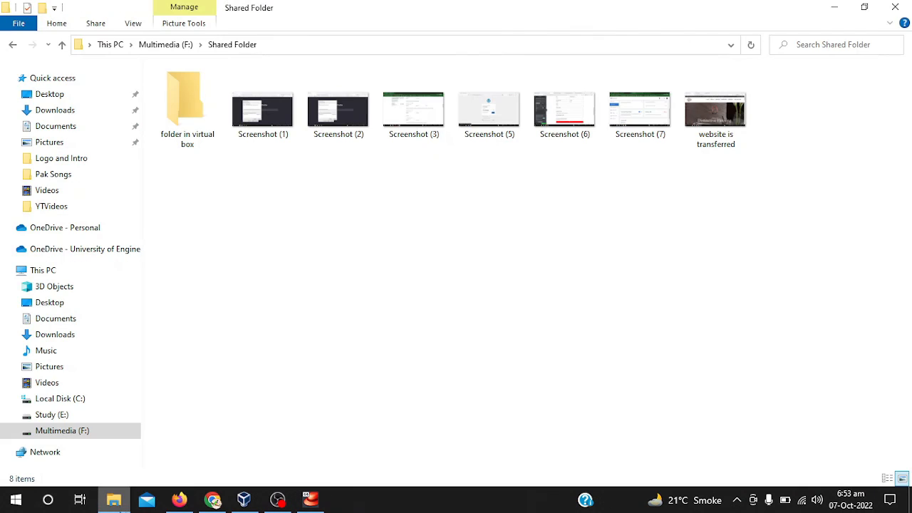
left_click(181, 46)
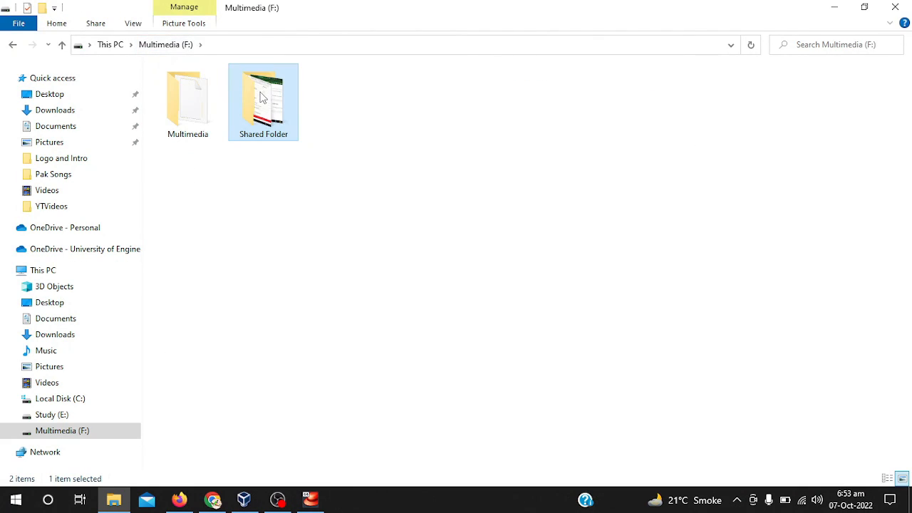
double_click(262, 98)
right_click(218, 181)
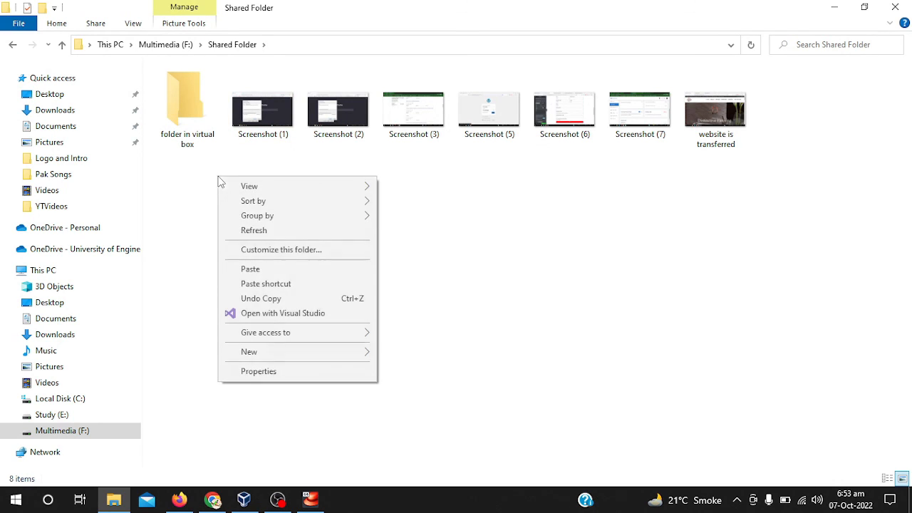
left_click(261, 230)
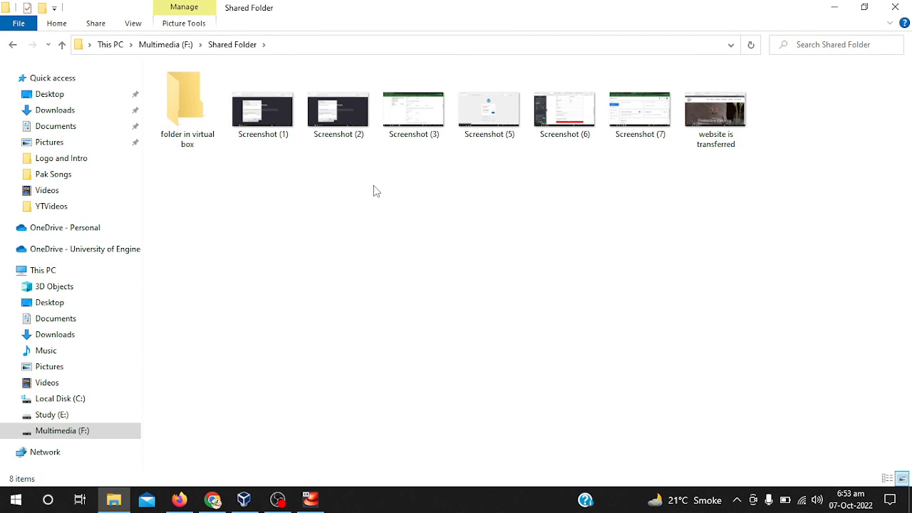